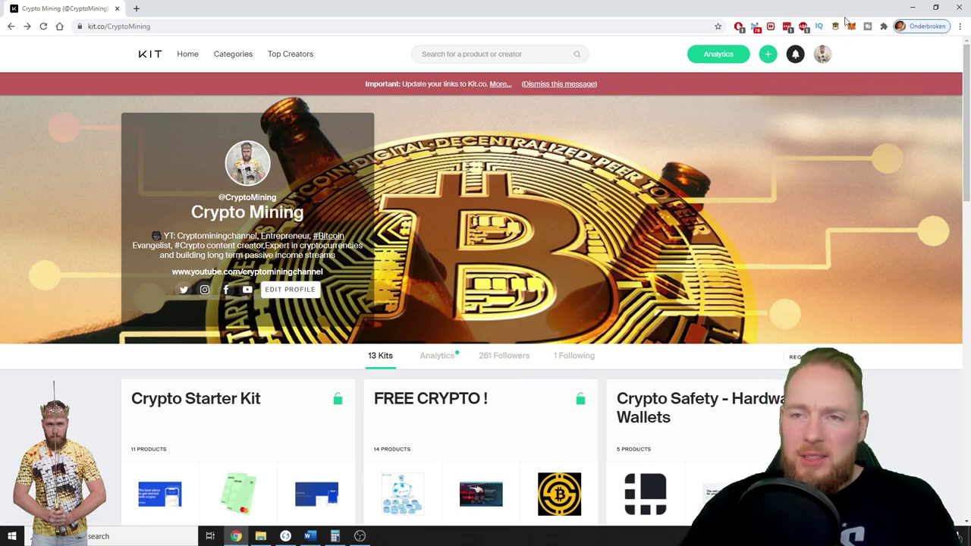
Step: Copy the MetaMask Account 2 address and return to the Ledger Live portfolio
click(852, 27)
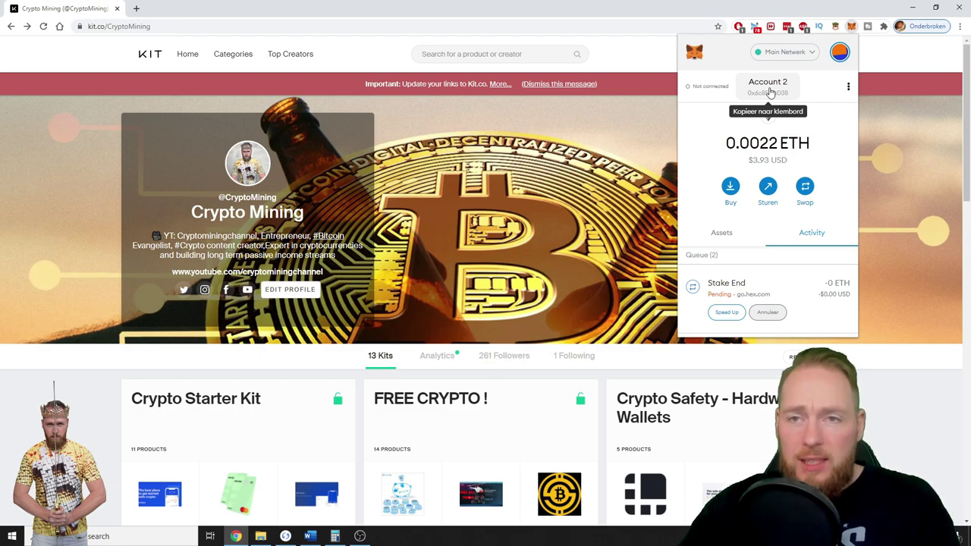
click(770, 92)
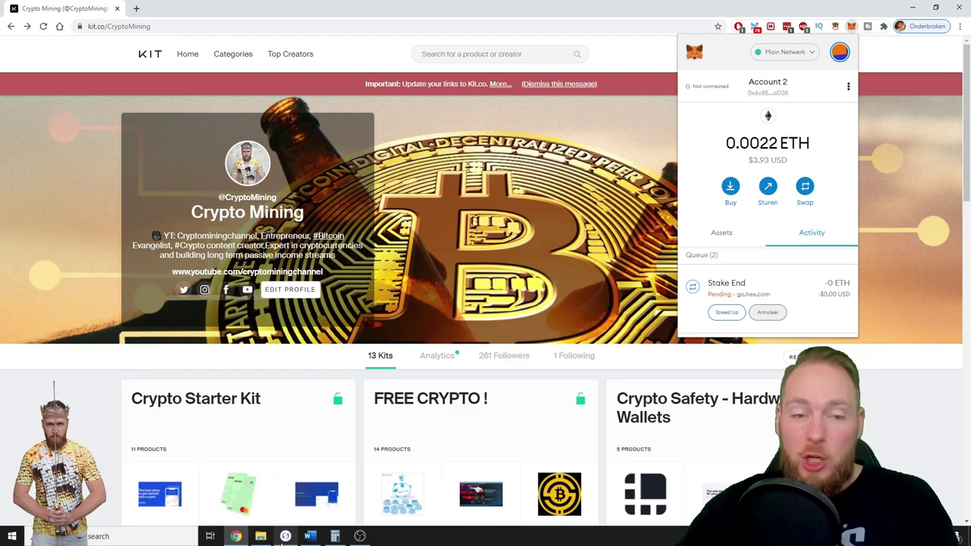
mouse_move(285, 536)
click(293, 531)
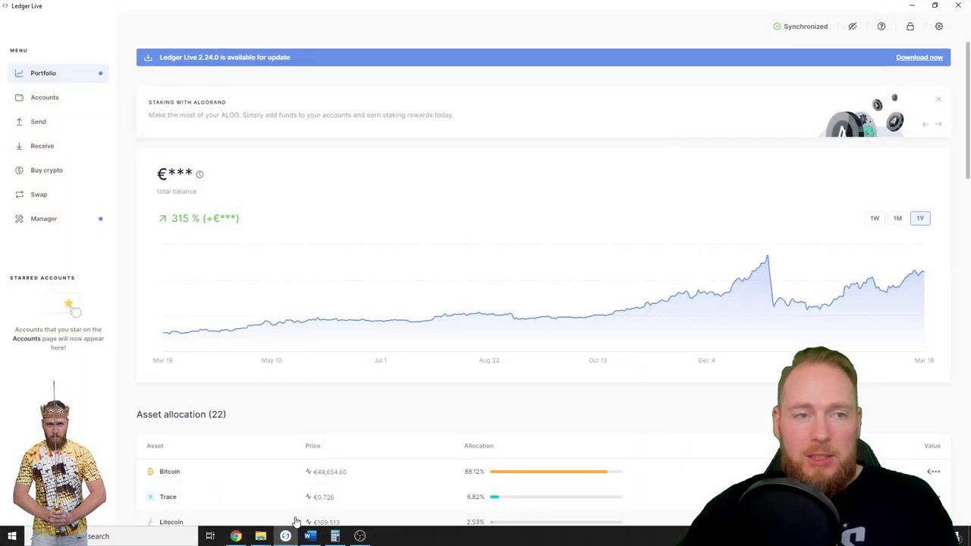
mouse_move(42, 134)
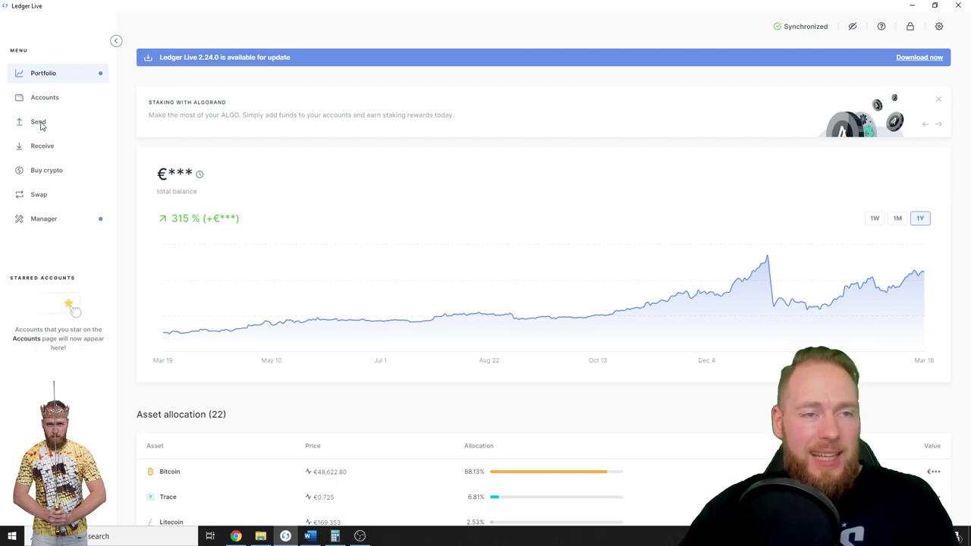
Step: Begin a new transfer from Ledger Live's Send menu
click(40, 124)
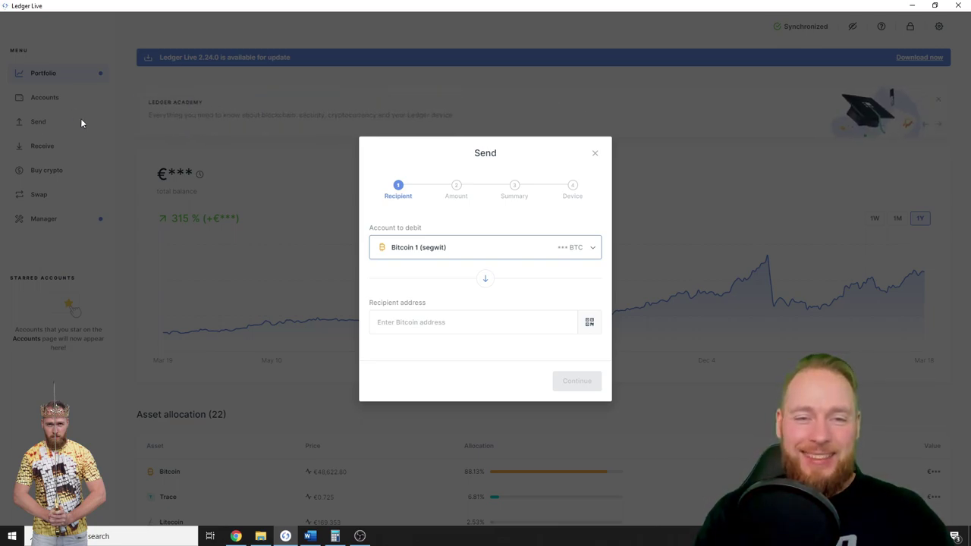
Step: Debit Ethereum 1 (legacy) and paste the MetaMask Account 2 address as recipient, checking it in Chrome
click(489, 252)
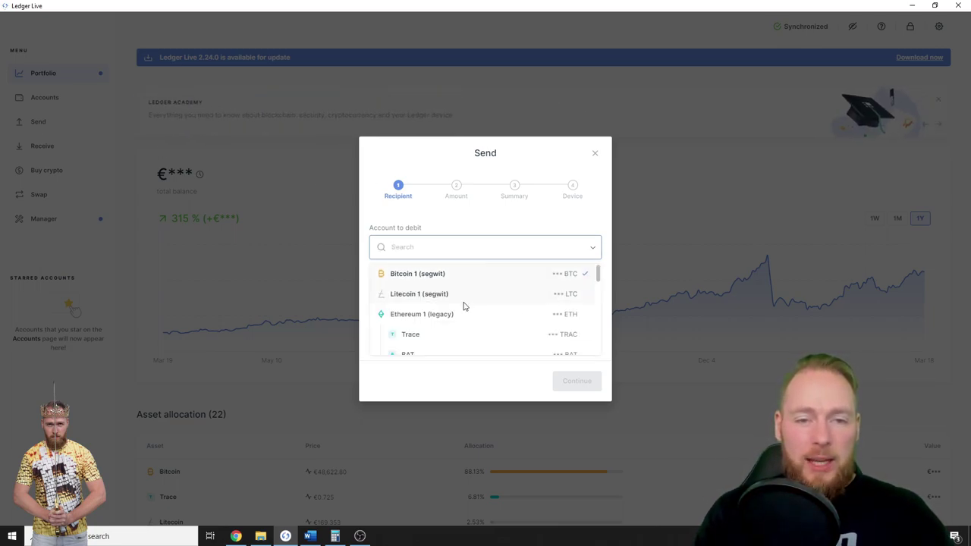
click(430, 314)
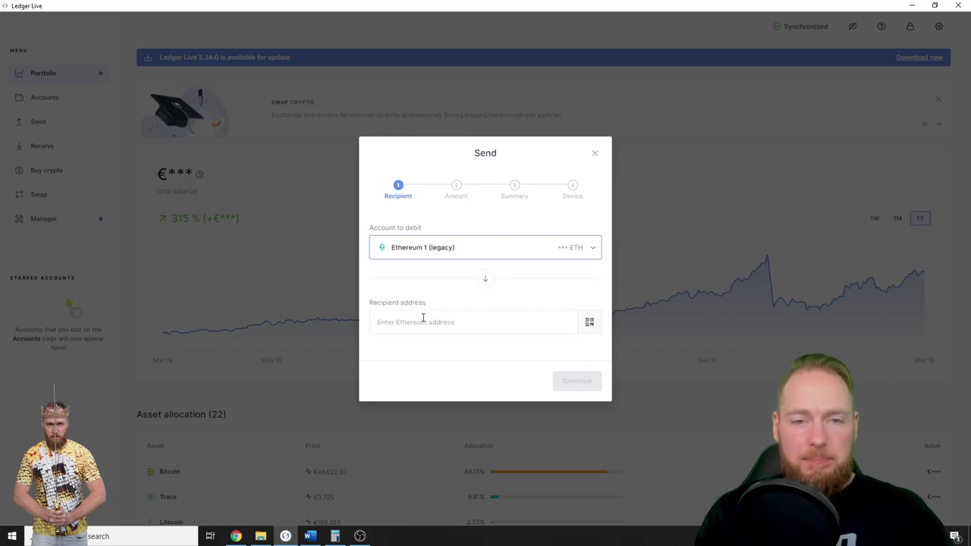
click(422, 325)
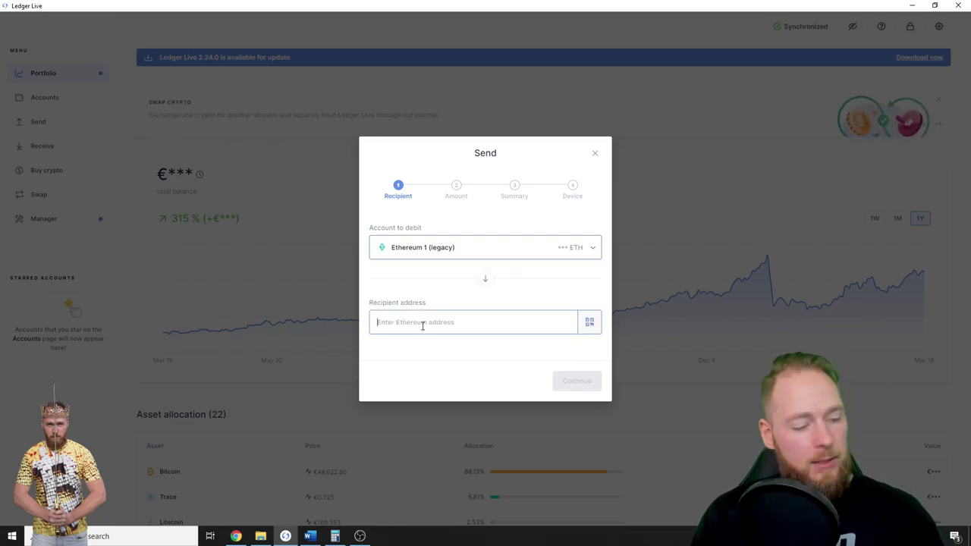
key(ctrl+v)
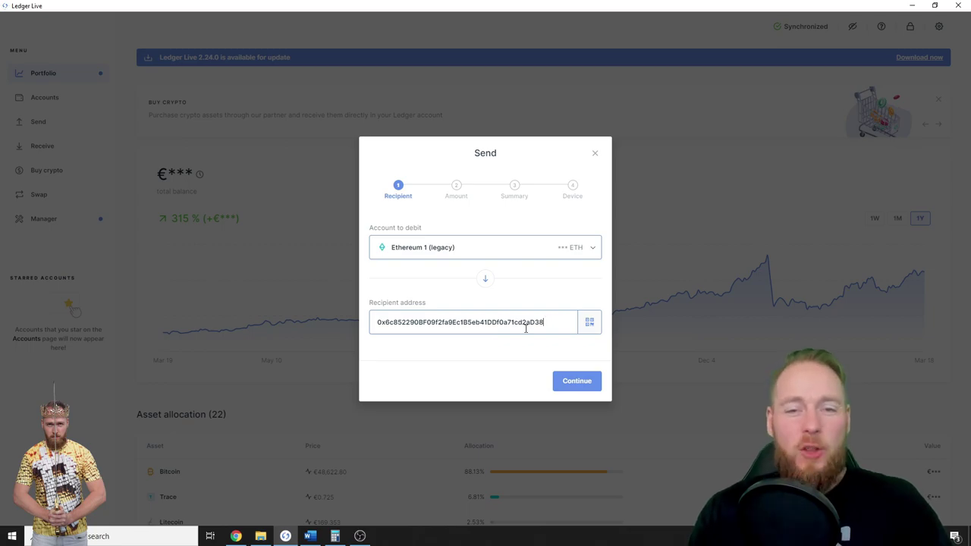
click(236, 536)
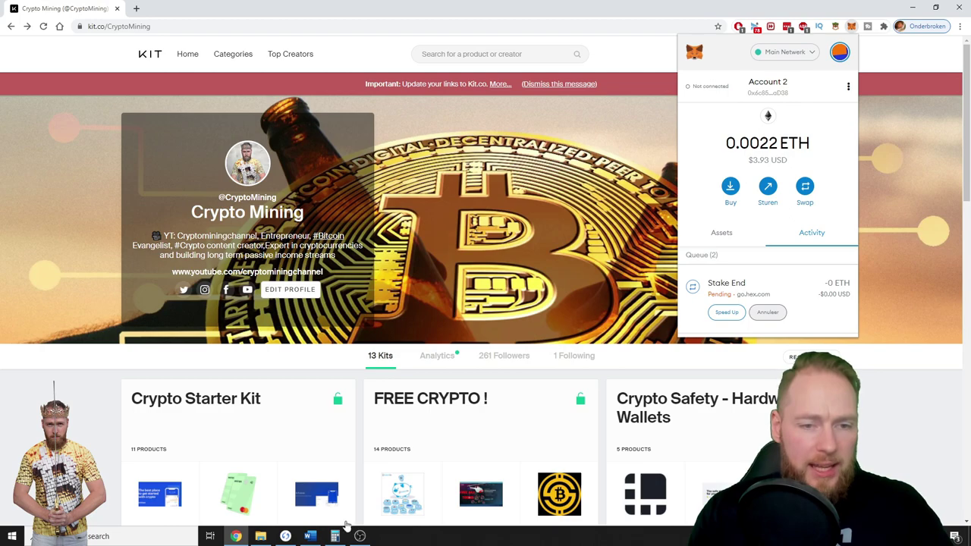
click(286, 536)
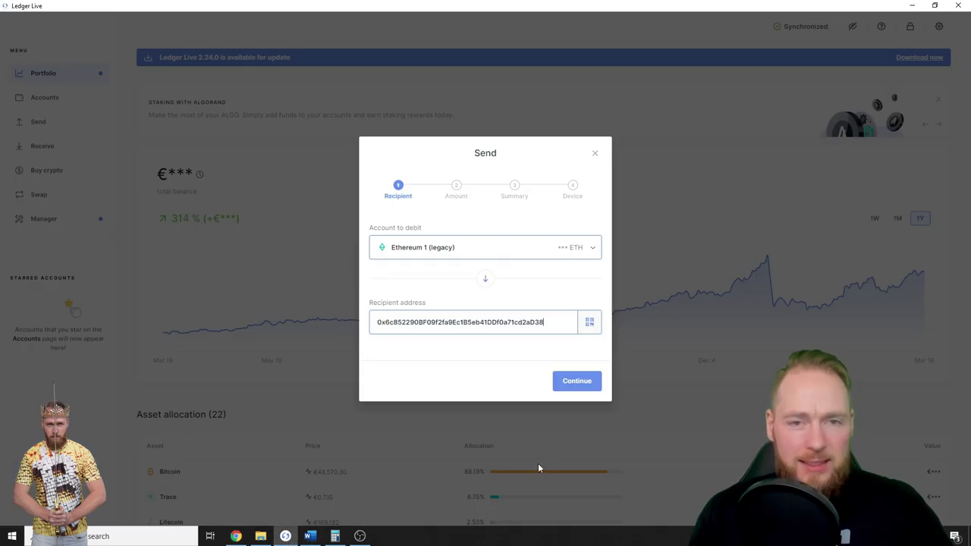
Step: Enter 0.065 ETH as the transfer amount
click(574, 383)
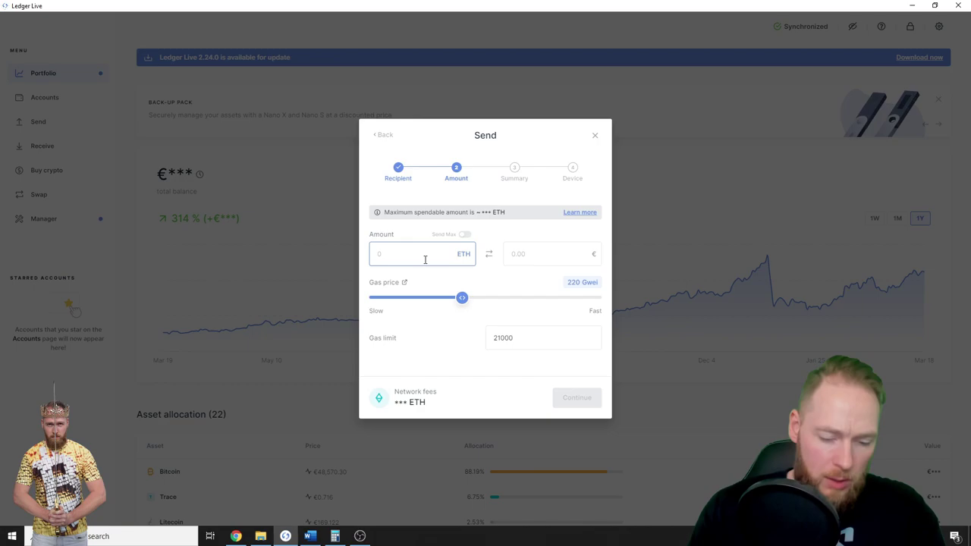
text(0.05)
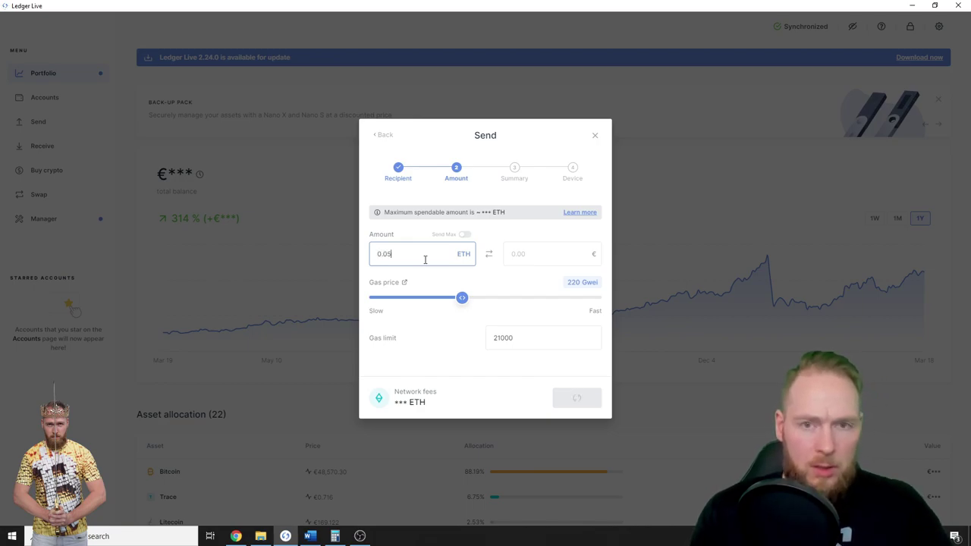
key(BackSpace)
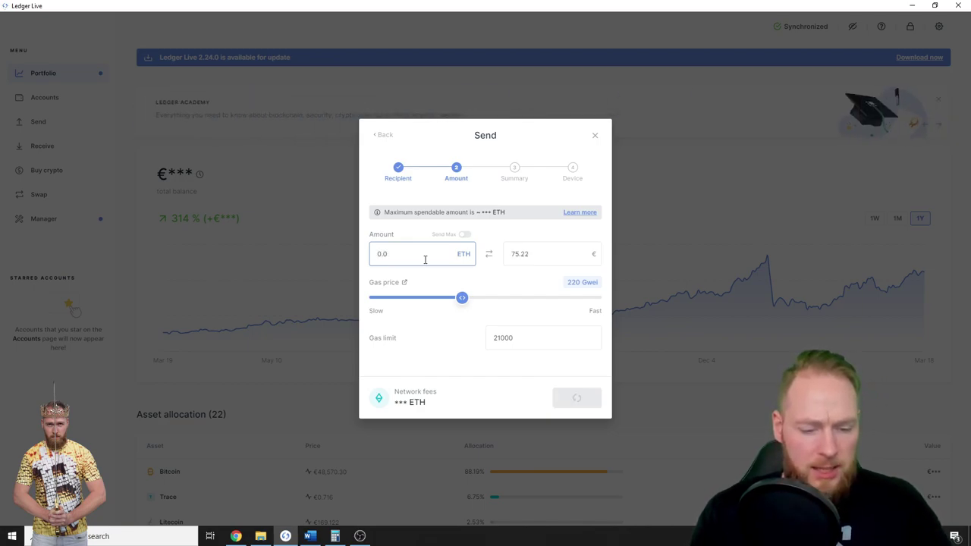
text(6)
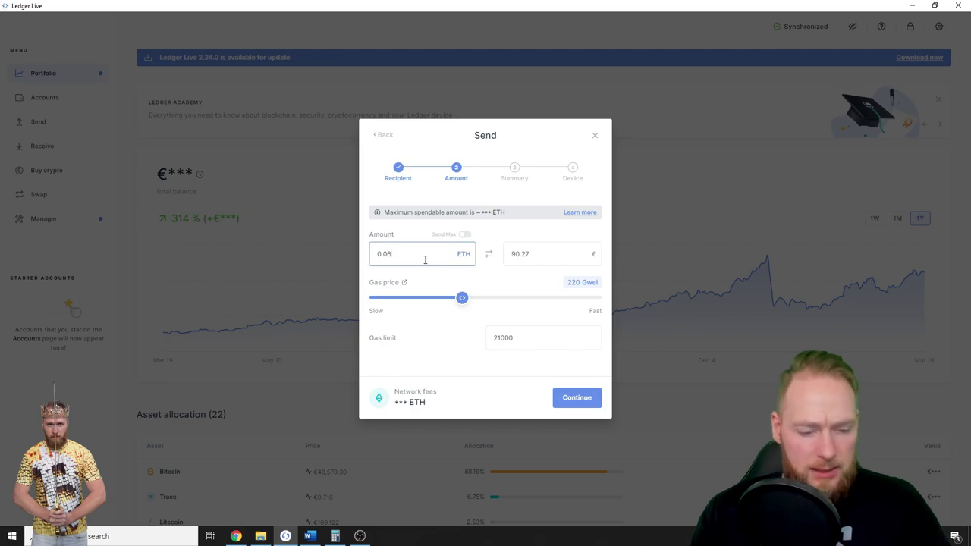
key(BackSpace)
text(7)
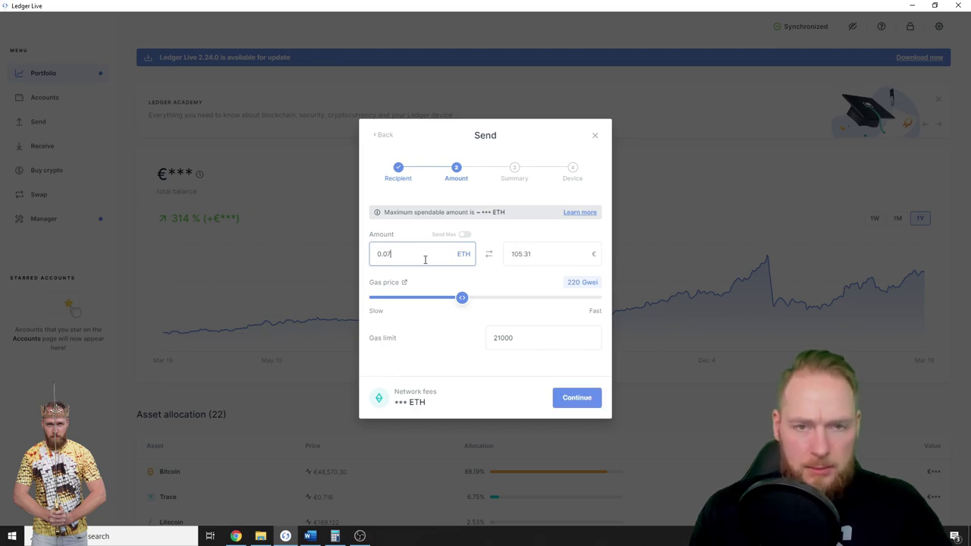
key(BackSpace)
text(65)
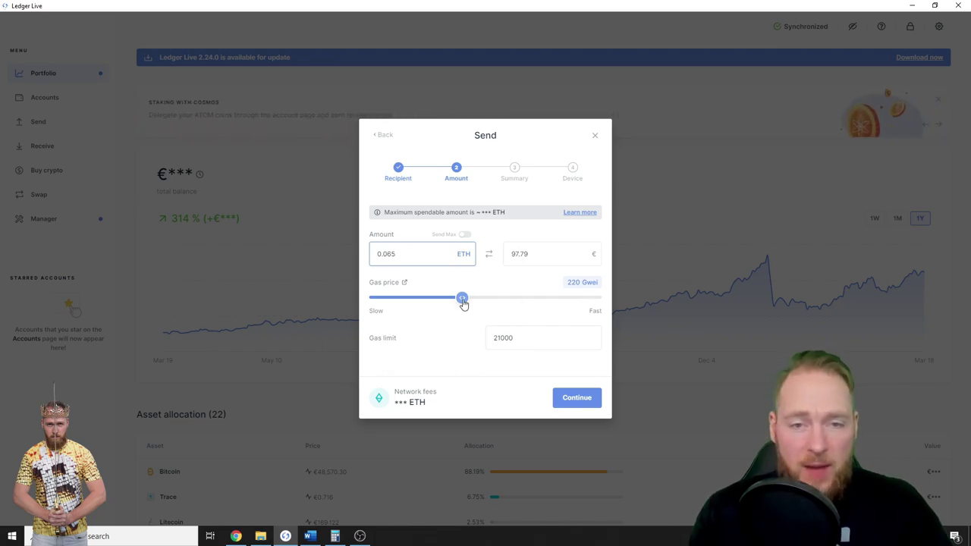
Step: Set a 140 Gwei gas price and reach the summary totalling 0.06794 ETH
drag(463, 303, 375, 302)
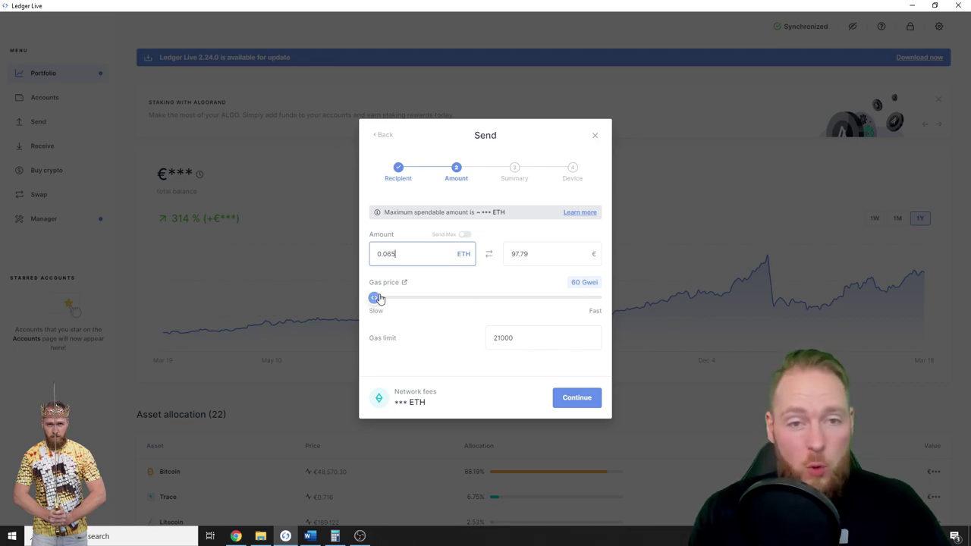
drag(374, 300, 449, 304)
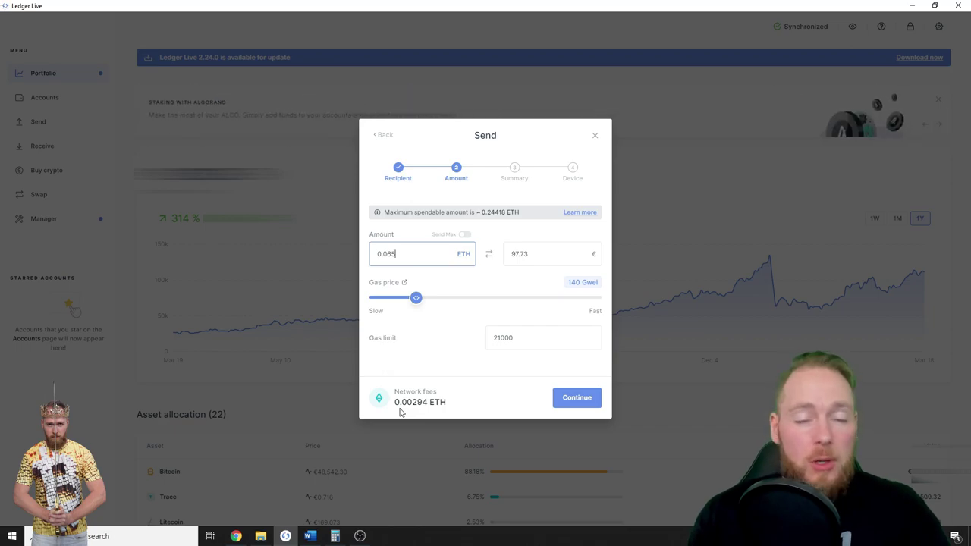
click(574, 401)
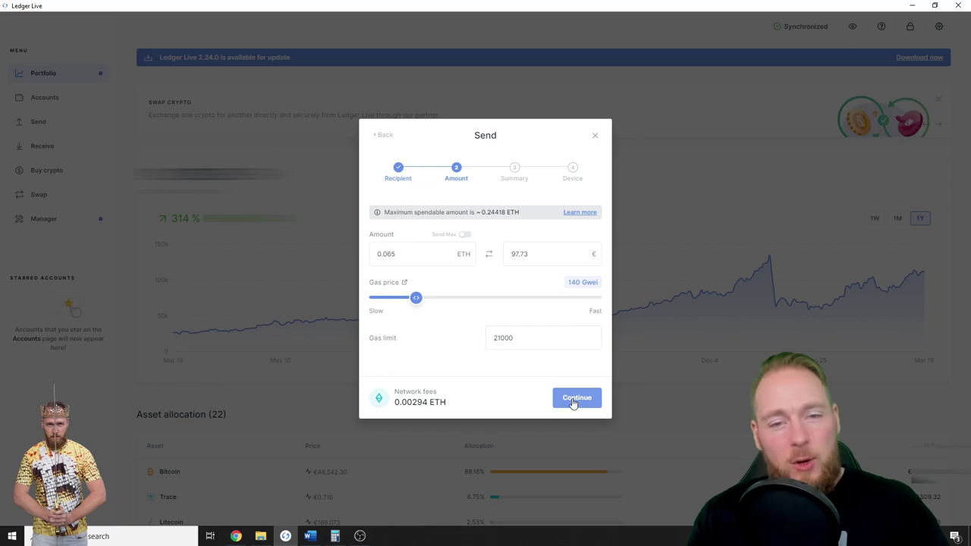
click(574, 400)
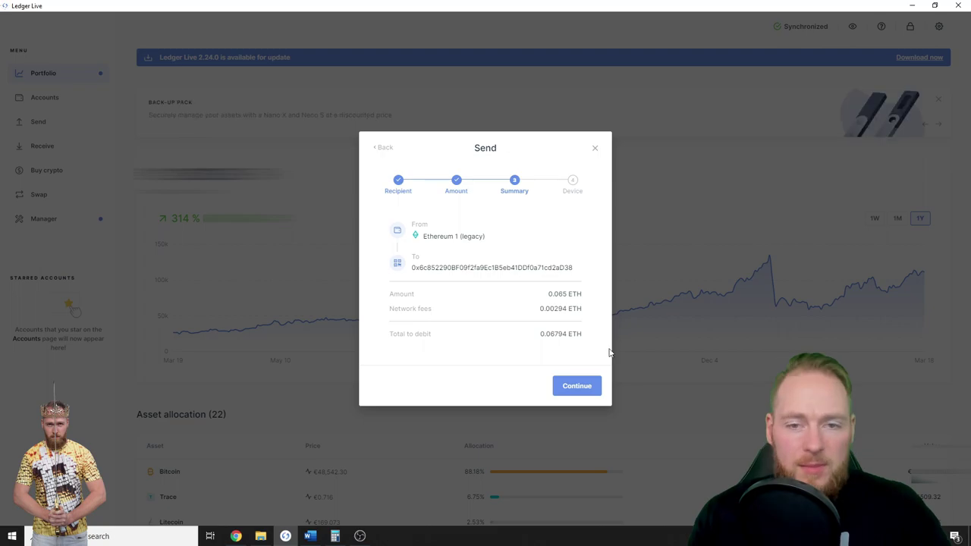
Step: Confirm the 0.065 ETH transfer on the Ledger device and show the sent operation's details
click(569, 387)
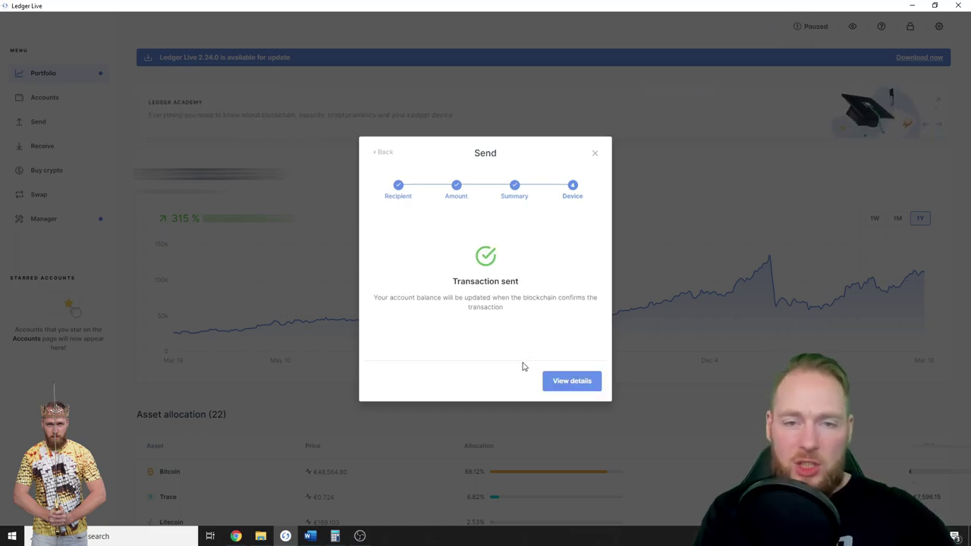
click(564, 383)
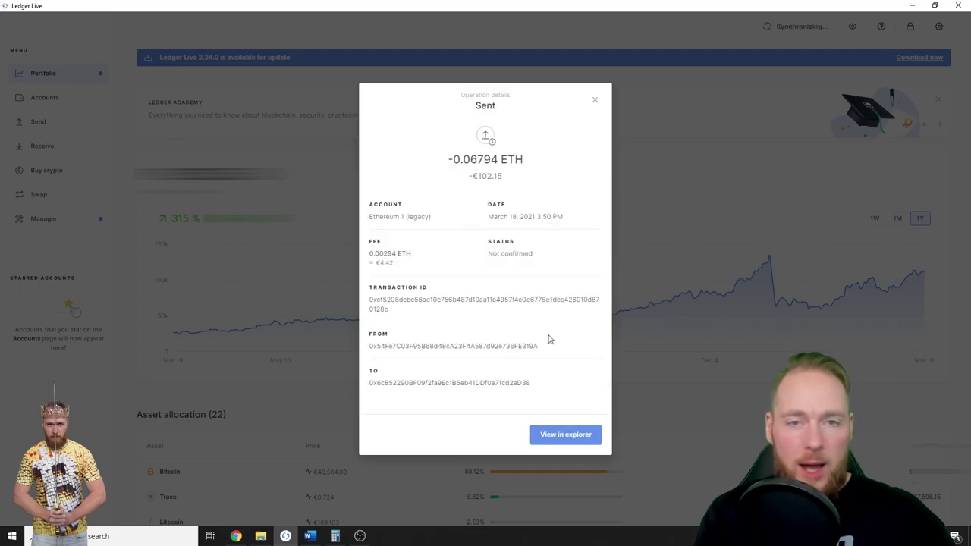
Step: Open the sent transaction's page on Etherscan from the operation details
click(562, 438)
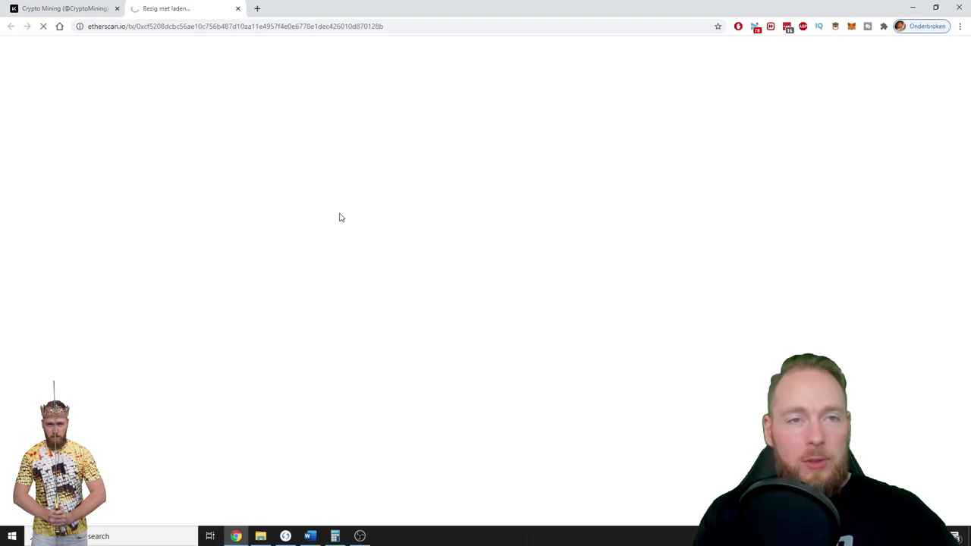